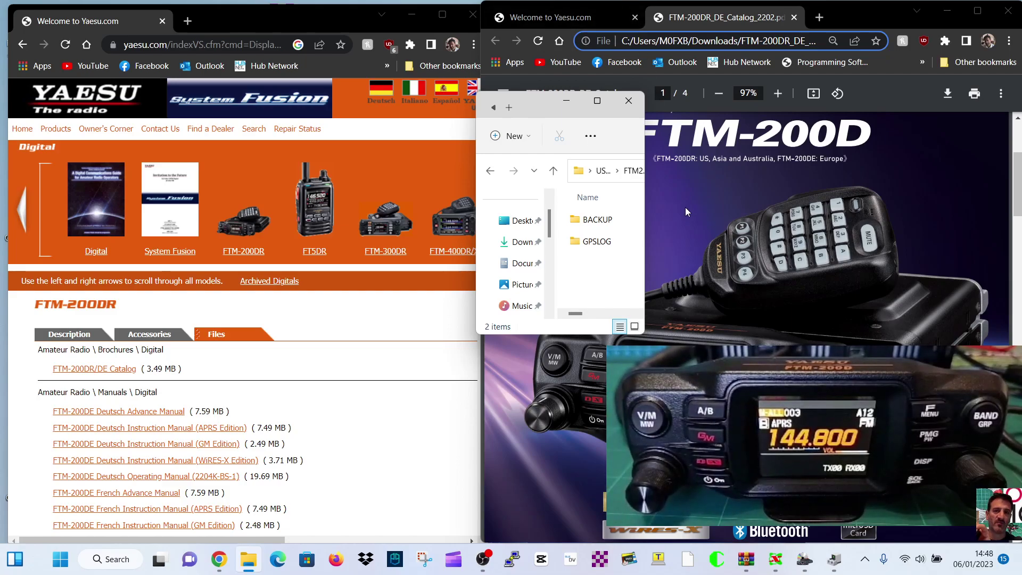
- Look through the FTM-200DR files on the Yaesu website down to the ADMS-15 programming software downloads
drag(647, 226, 744, 242)
drag(631, 111, 528, 131)
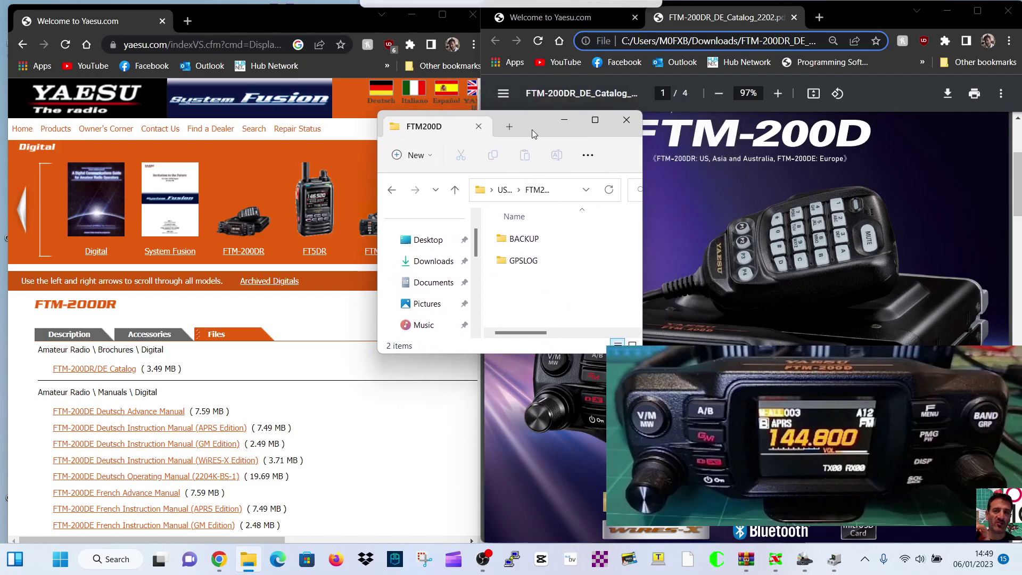
click(668, 180)
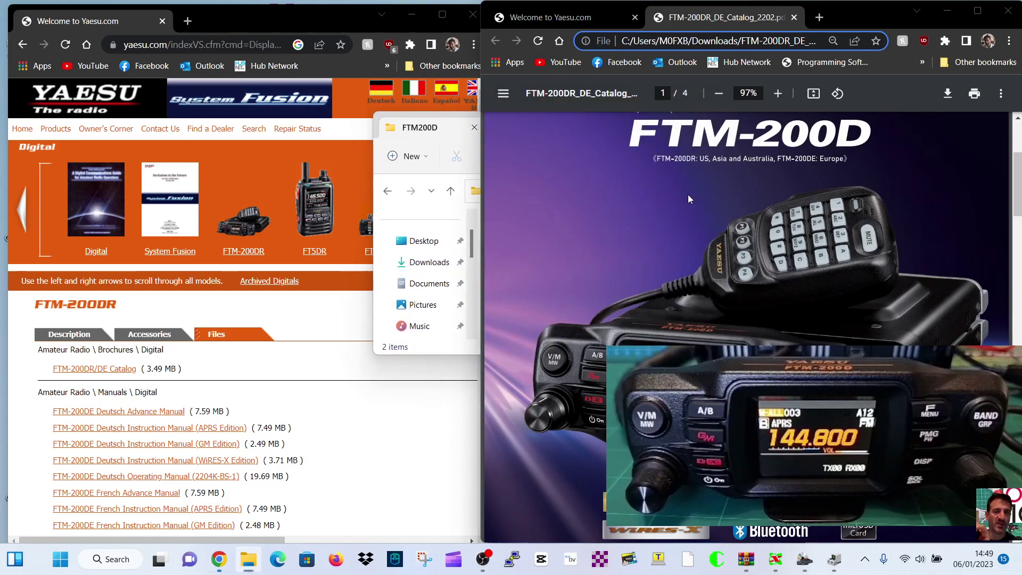
click(341, 338)
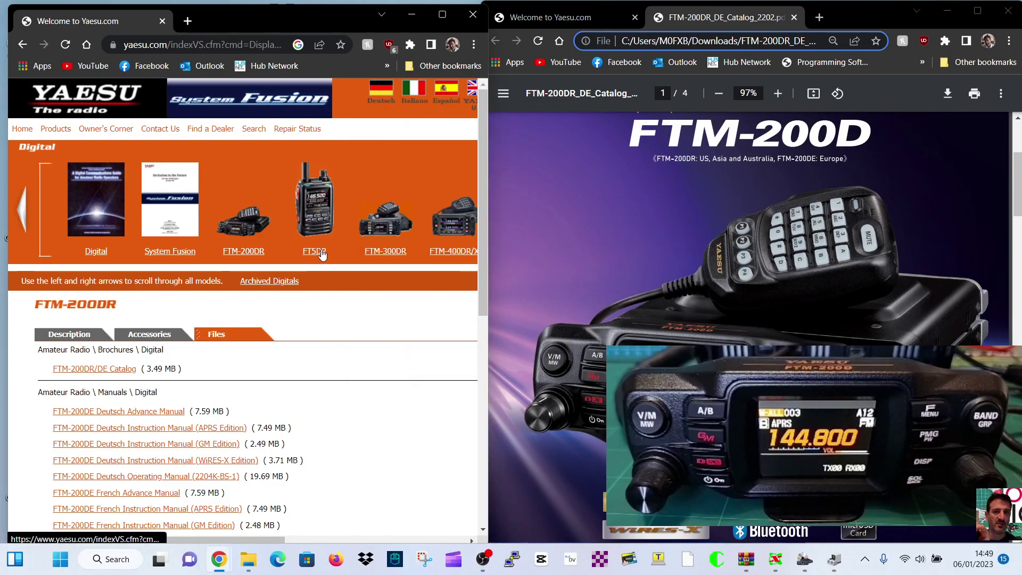
scroll(327, 278, down, 8)
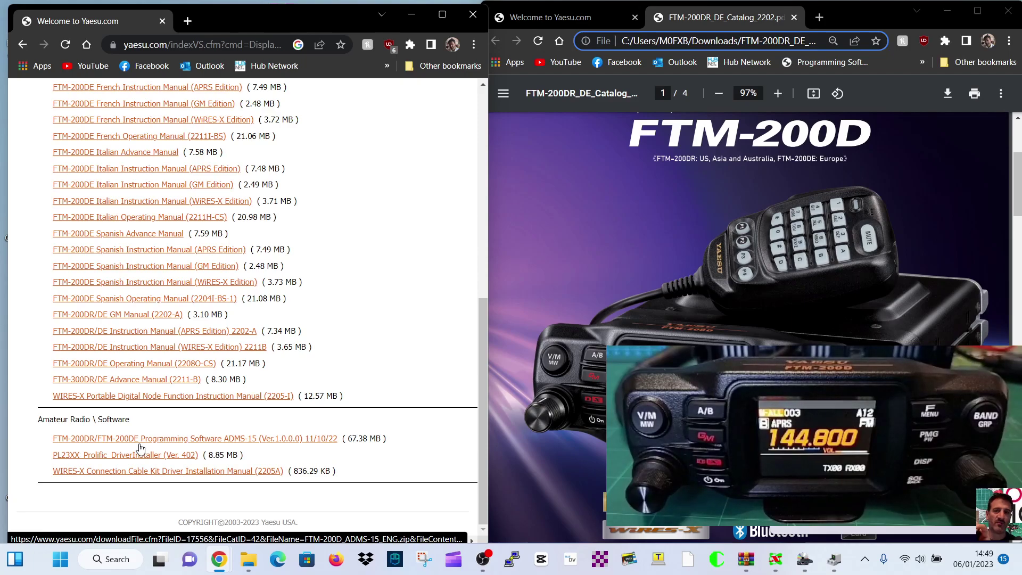
click(532, 293)
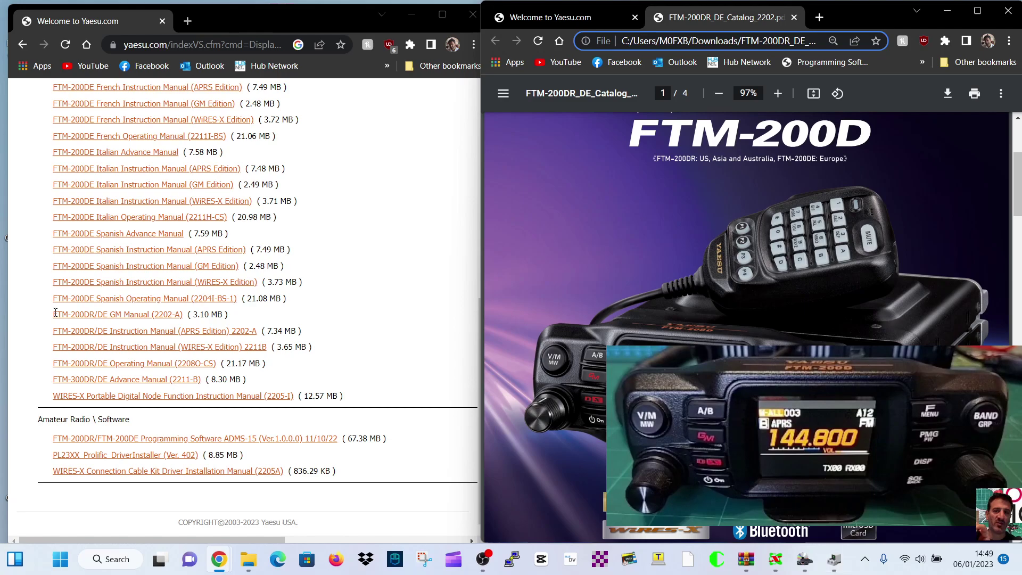
- Switch to the FTM-200D Programmer ADMS-15 and reposition the memory channel window inside it
click(804, 559)
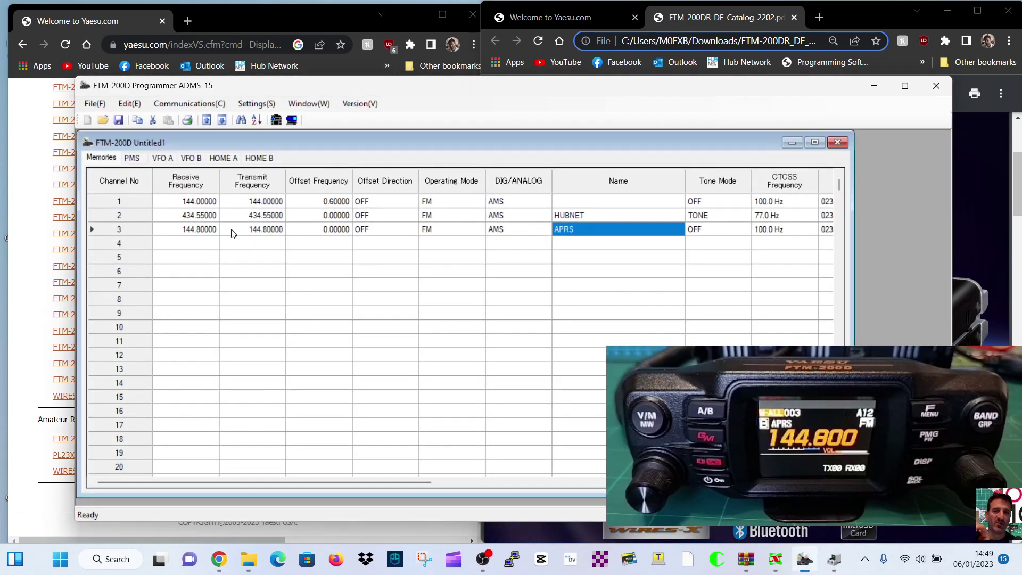
drag(513, 141, 536, 145)
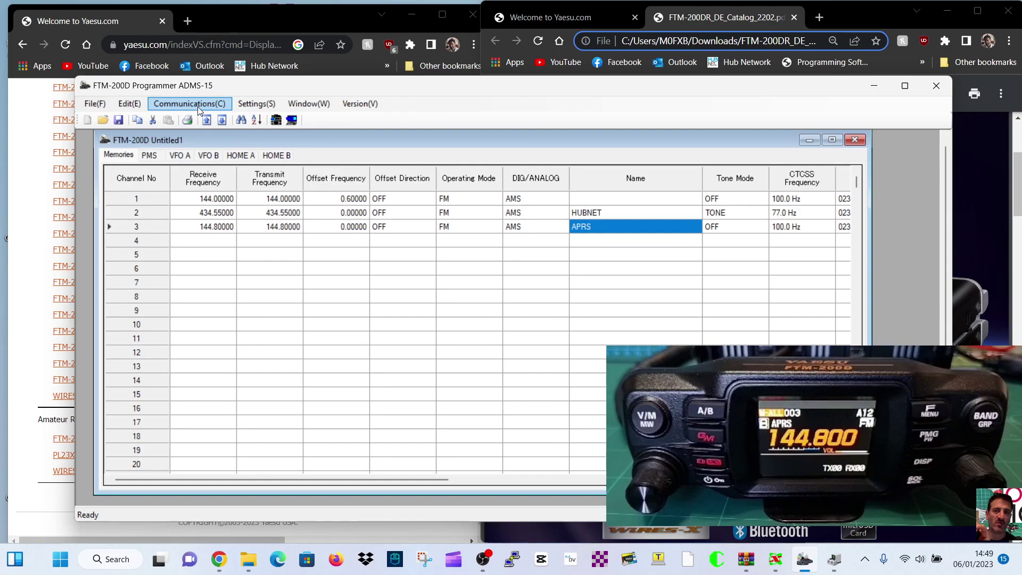
click(262, 108)
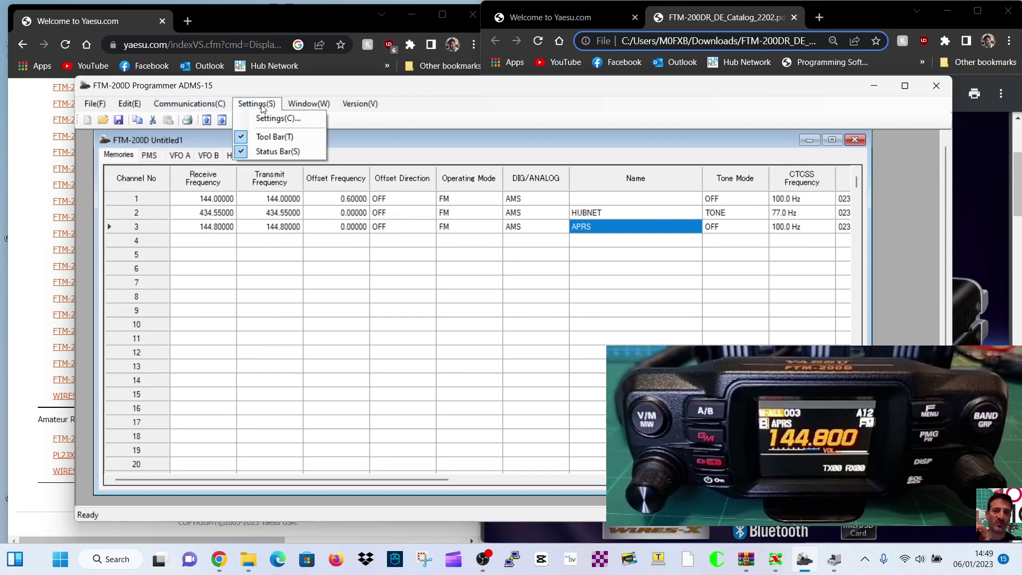
click(262, 106)
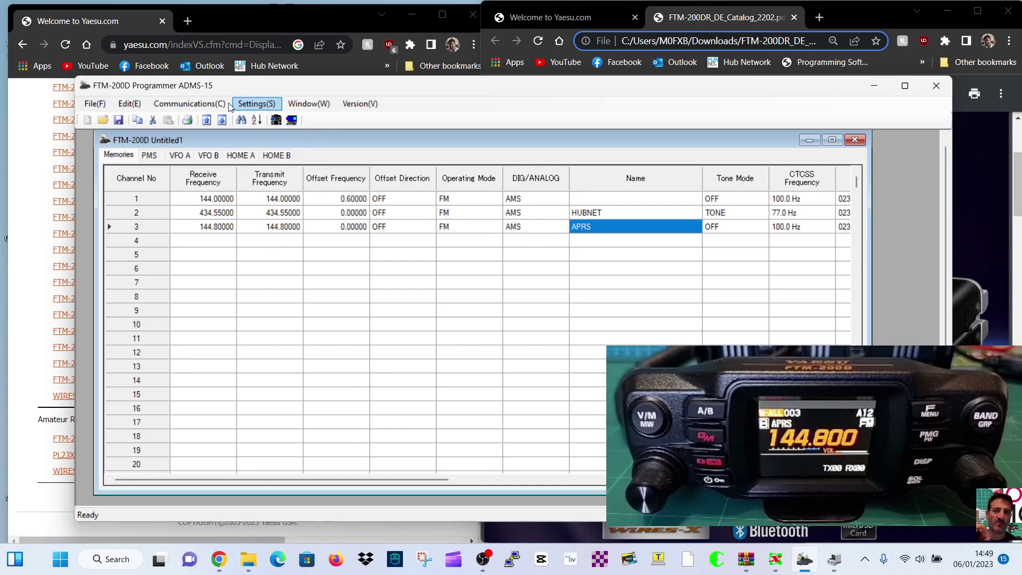
- Import all data from the SD card using the CLNFTM200D backup in the FTM200D BACKUP folder on USB Drive (D:)
click(196, 109)
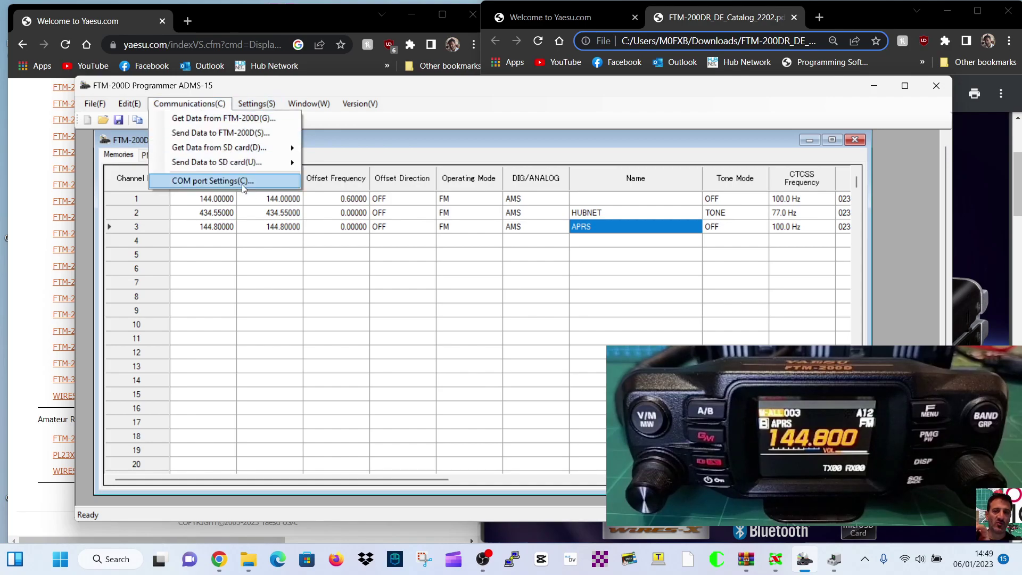
mouse_move(226, 149)
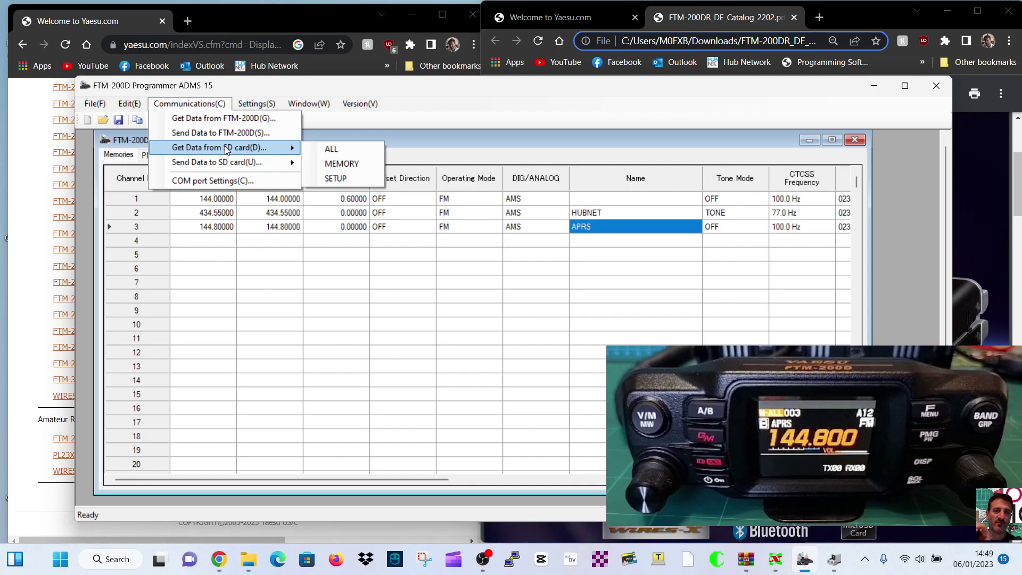
click(330, 149)
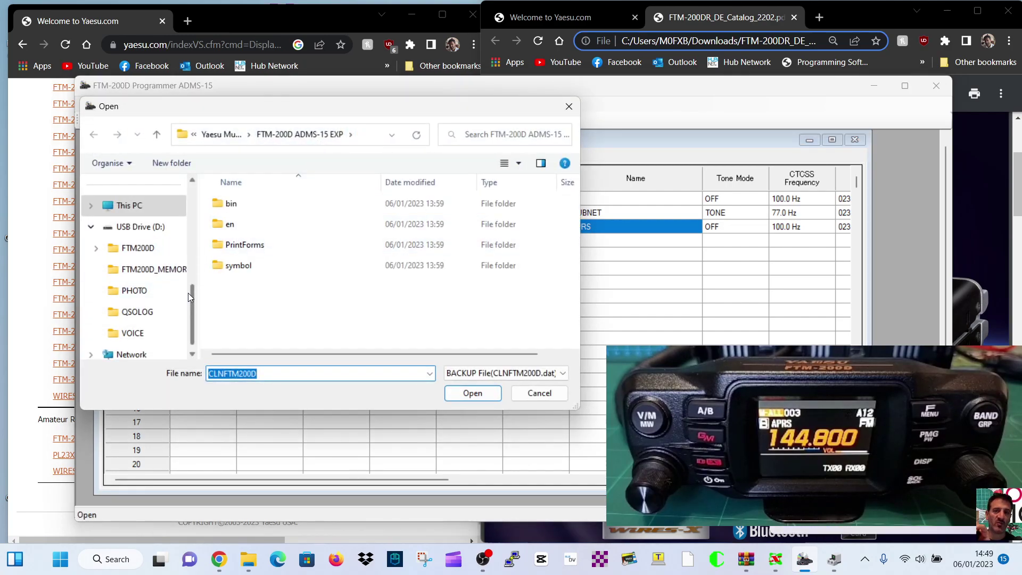
click(143, 250)
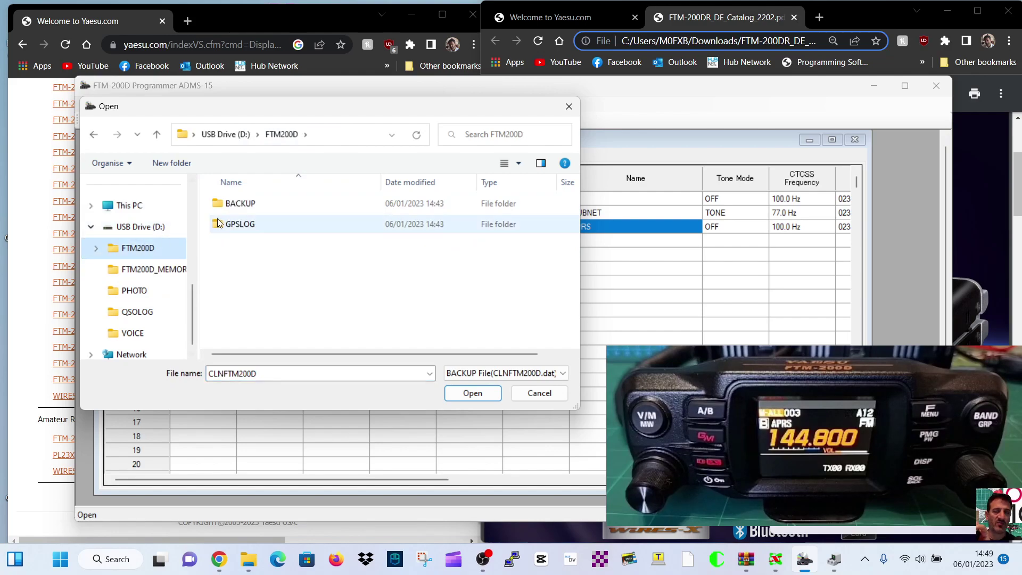
double_click(238, 204)
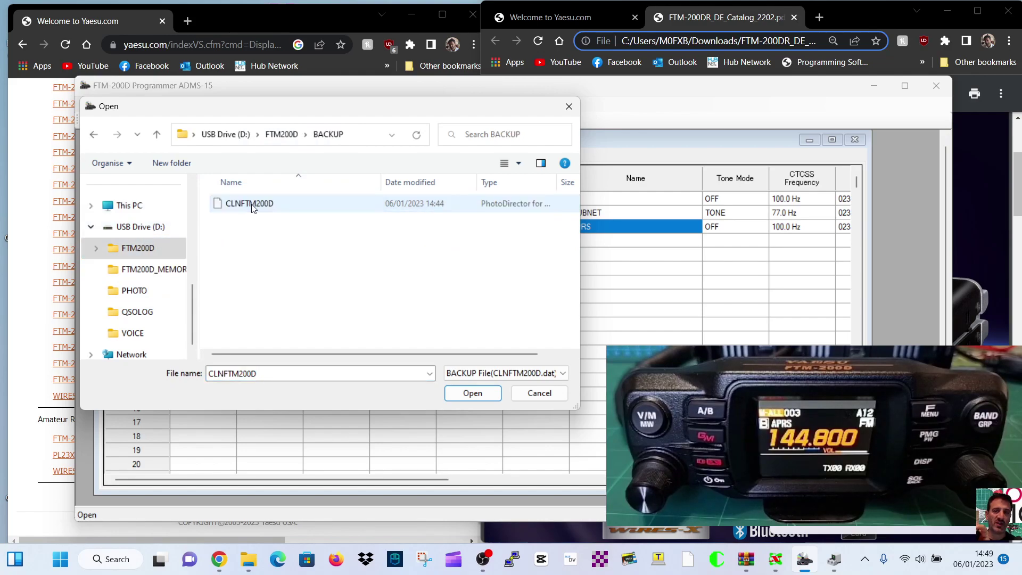
double_click(251, 203)
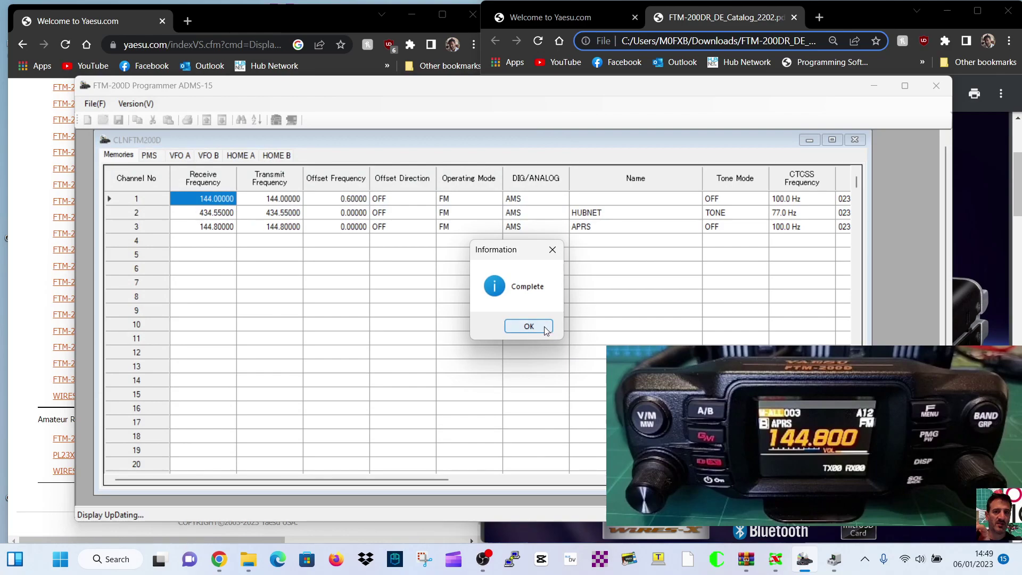
click(543, 326)
- Add memory channel 4 with a receive frequency of 145.600 and the name GB3WR
click(200, 244)
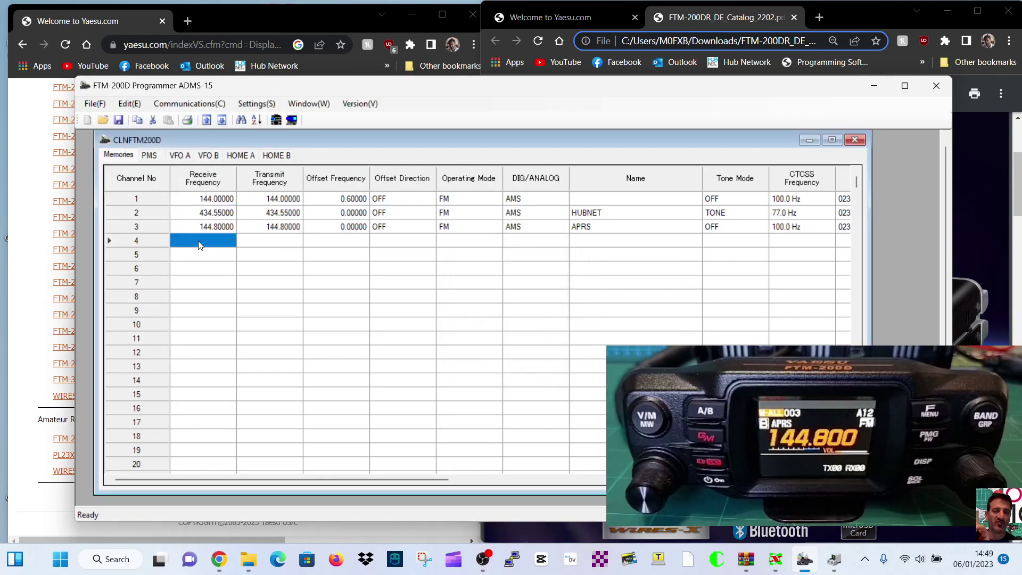
click(201, 241)
text(145.600)
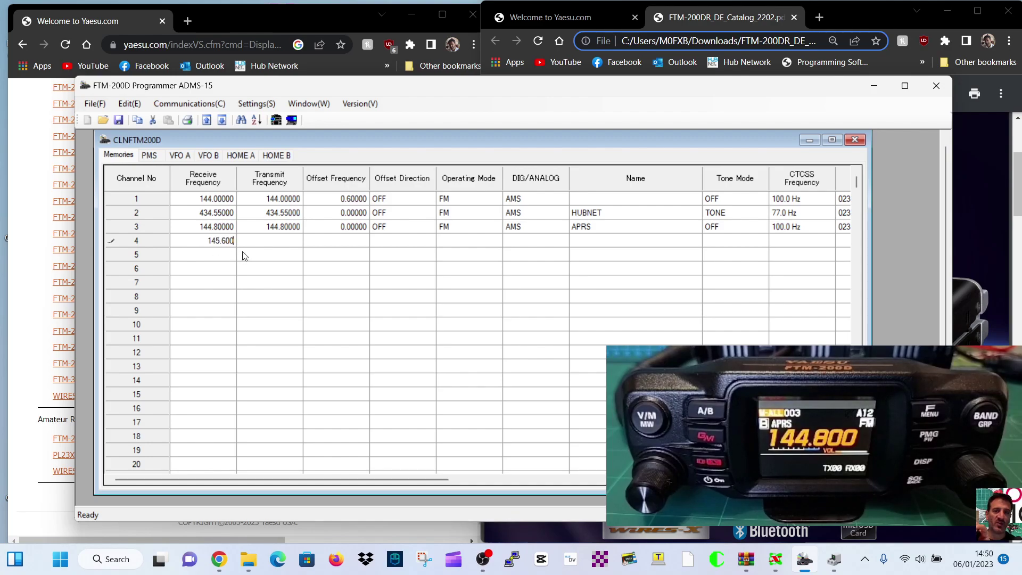
click(256, 246)
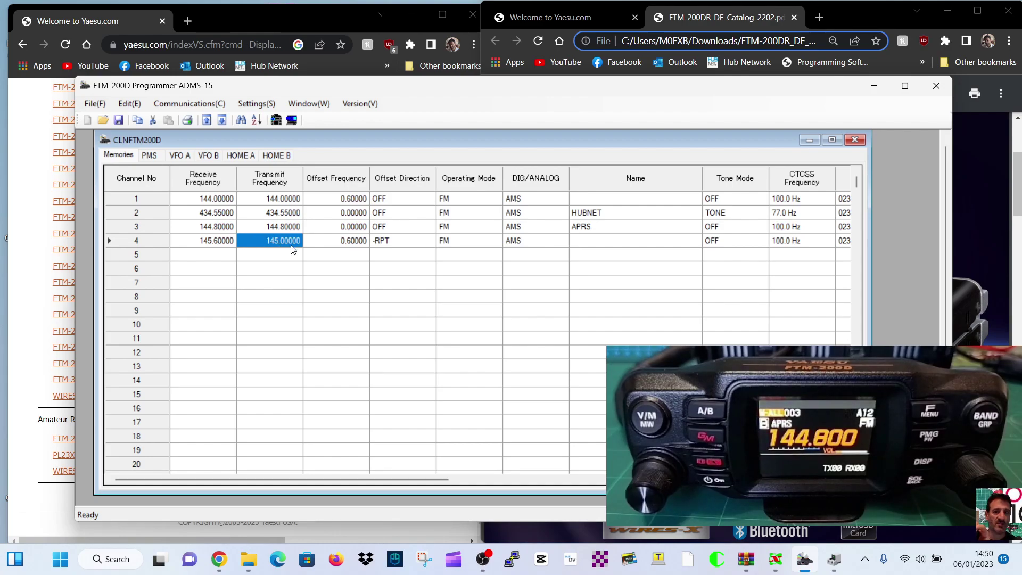
click(615, 244)
click(615, 243)
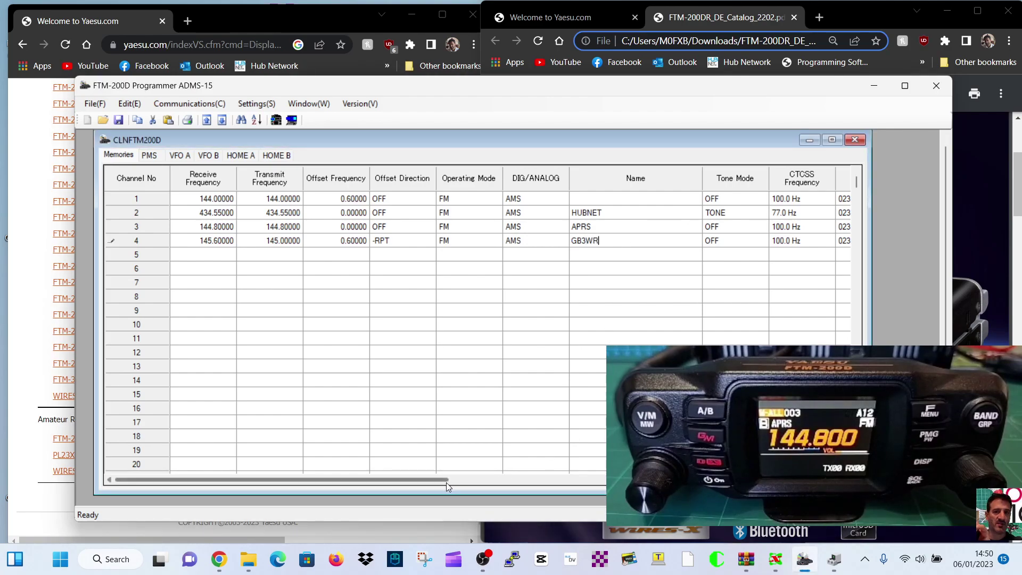
- Set channel 4's tone mode to TONE and its CTCSS frequency to 94.8 Hz
drag(446, 482, 594, 250)
click(540, 245)
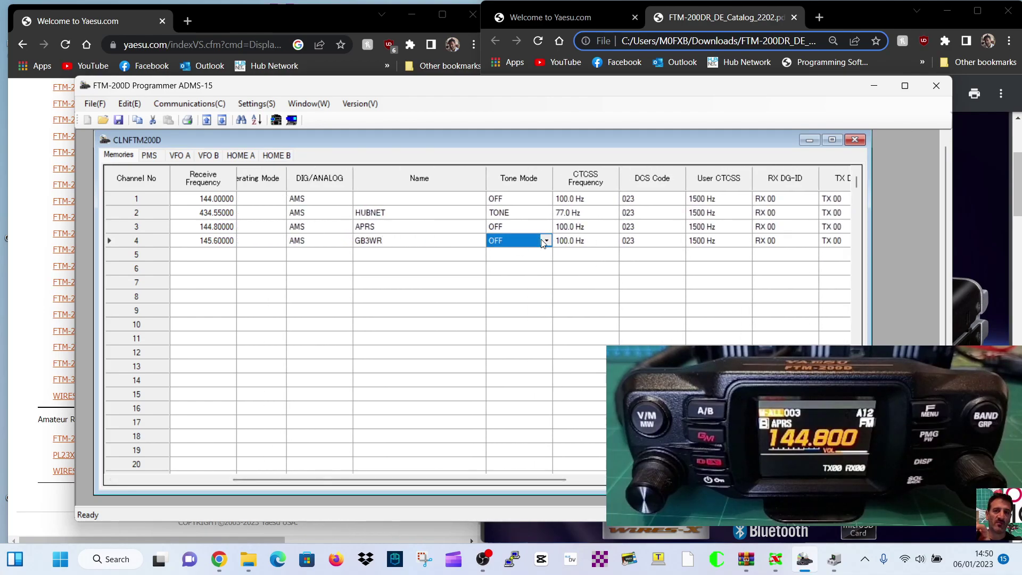
click(546, 241)
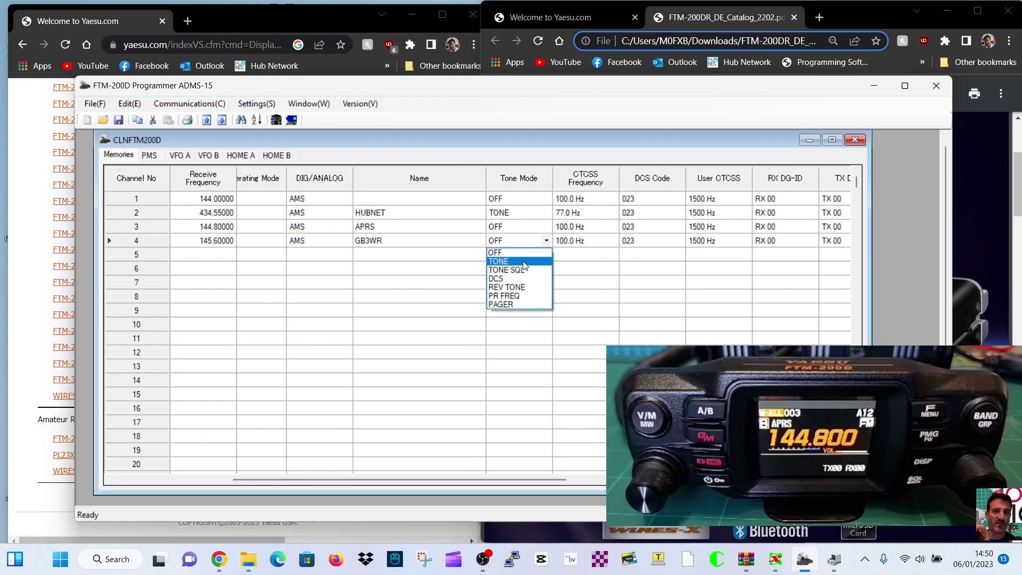
click(526, 261)
click(612, 242)
click(612, 242)
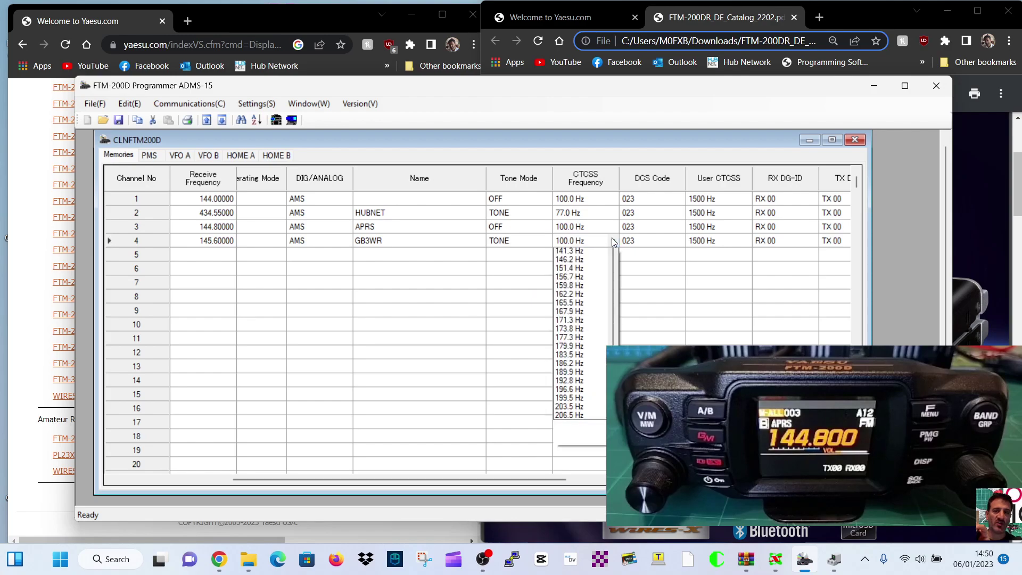
scroll(612, 315, up, 4)
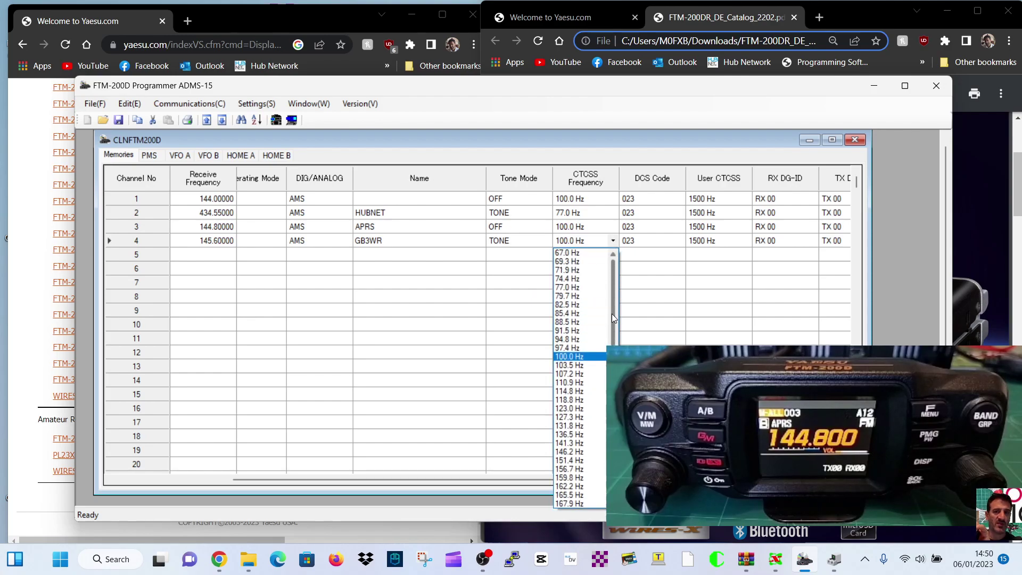
click(579, 342)
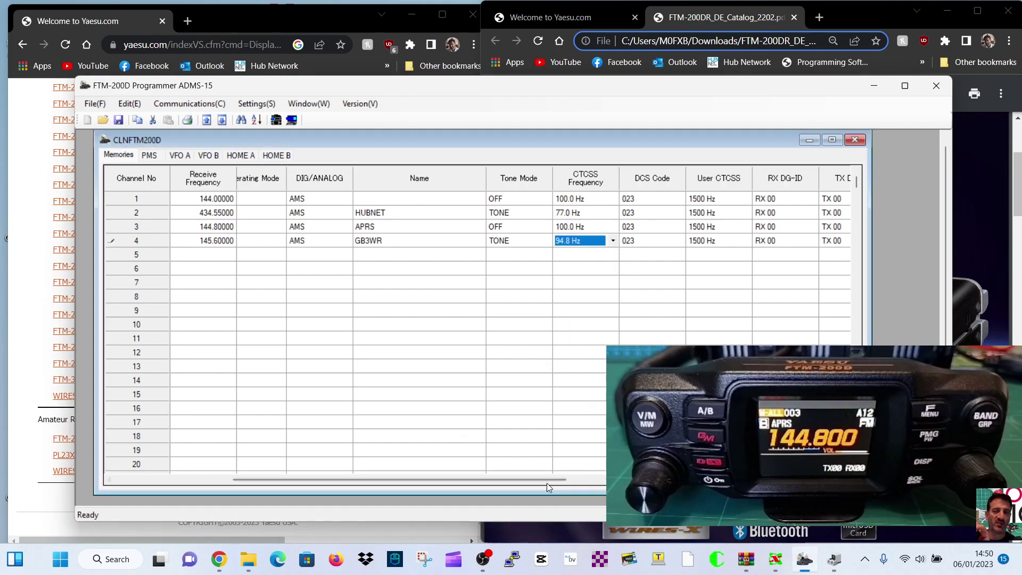
- Check the operating mode choices for channel 4 and review the completed channel entry
drag(547, 480, 430, 475)
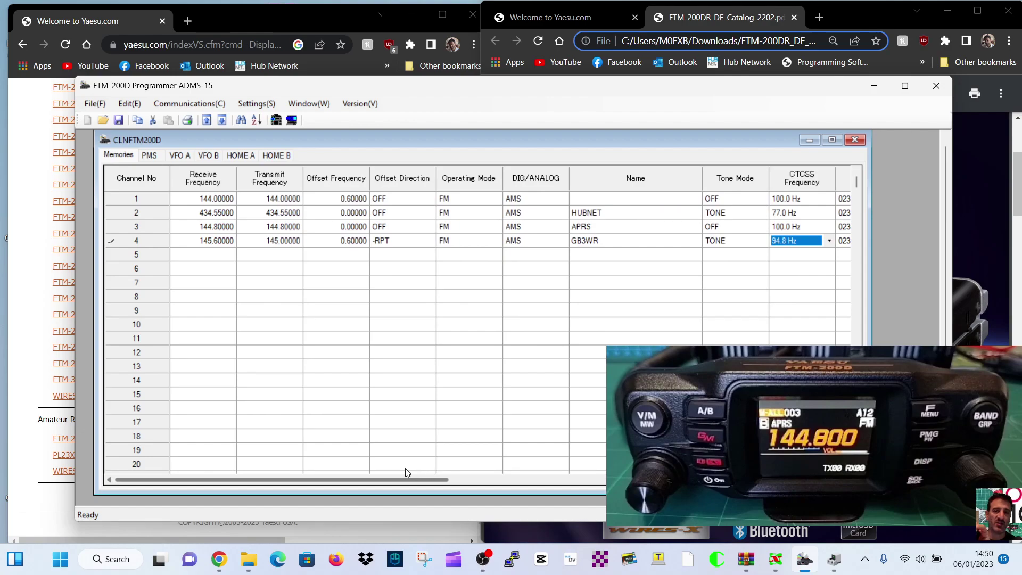
click(473, 242)
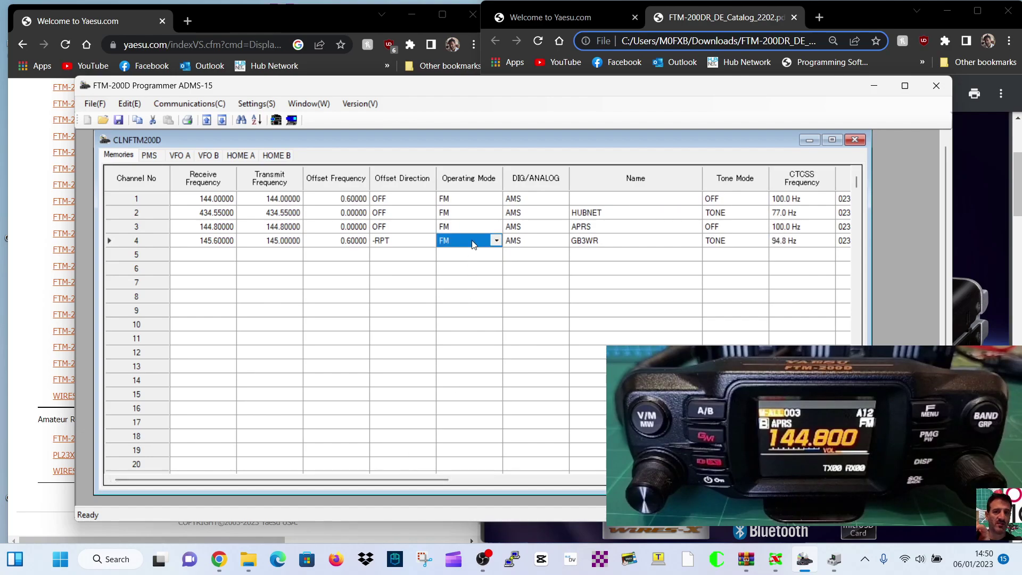
click(496, 241)
click(496, 241)
drag(446, 479, 411, 468)
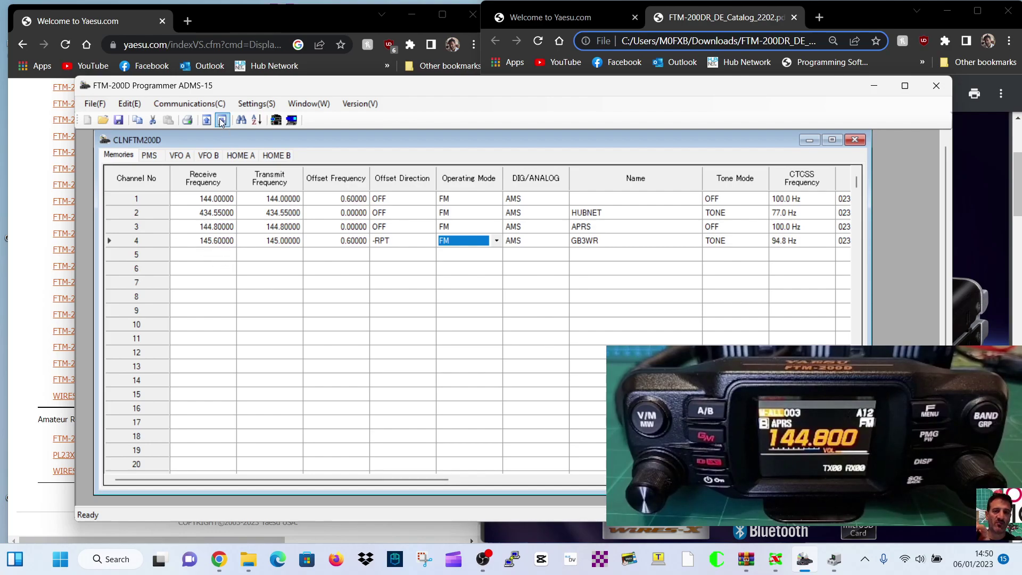
- View the instructions for sending data directly to the FTM-200D, and cancel the transfer
click(195, 104)
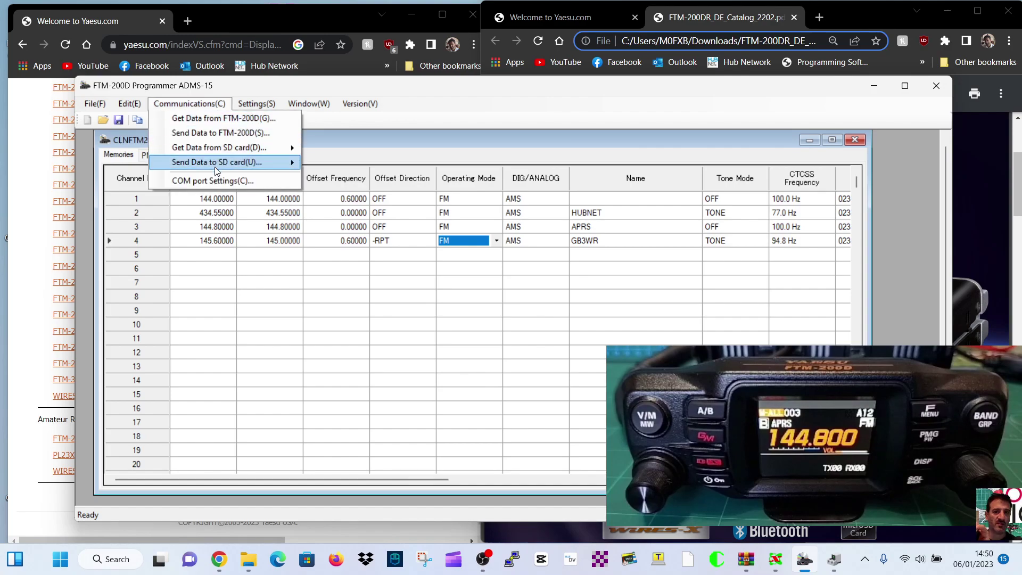
click(209, 133)
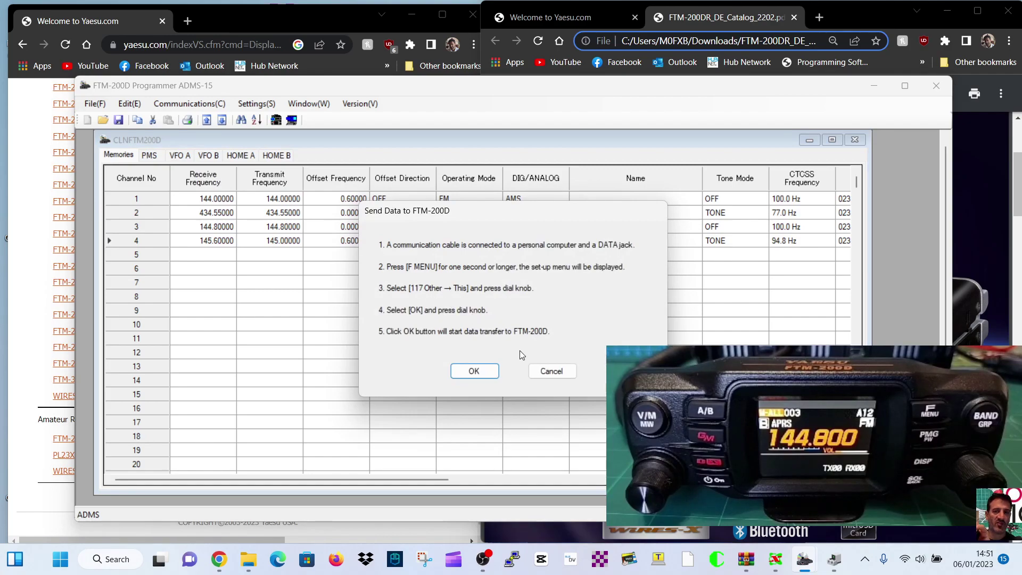
click(549, 371)
- Send all data to the SD card, replacing the CLNFTM200D backup file in the FTM200D BACKUP folder
click(206, 105)
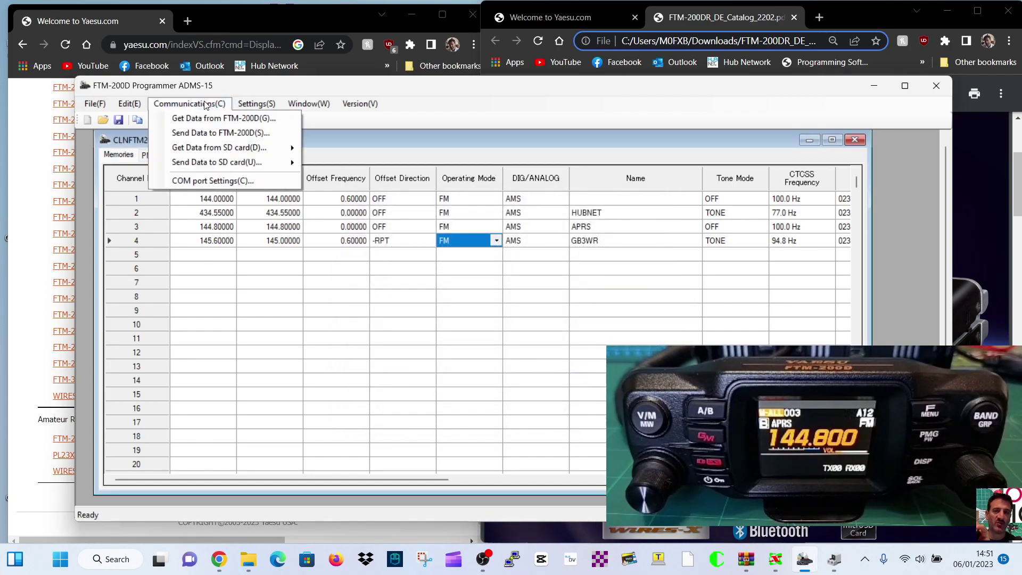
mouse_move(206, 166)
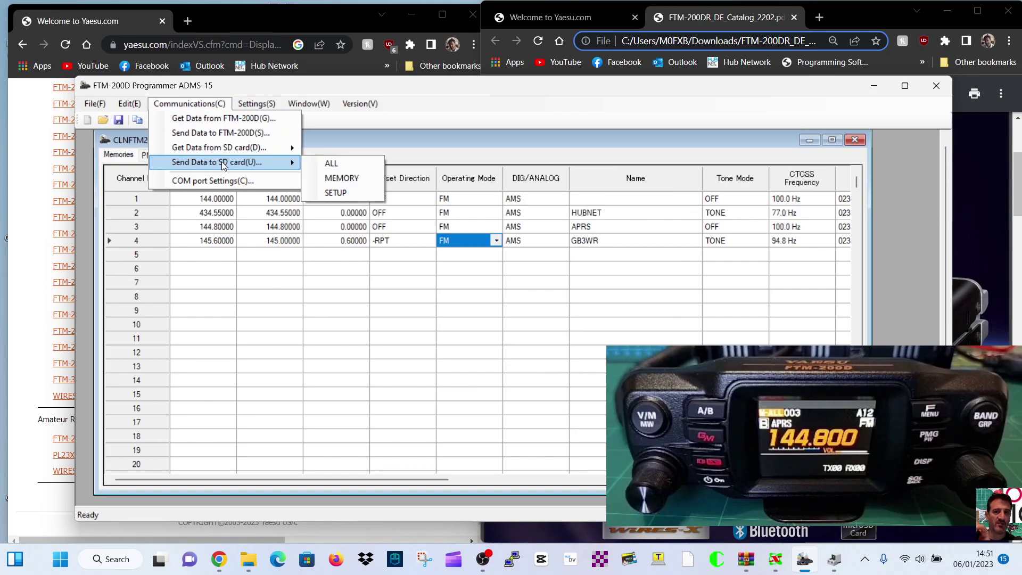
click(340, 164)
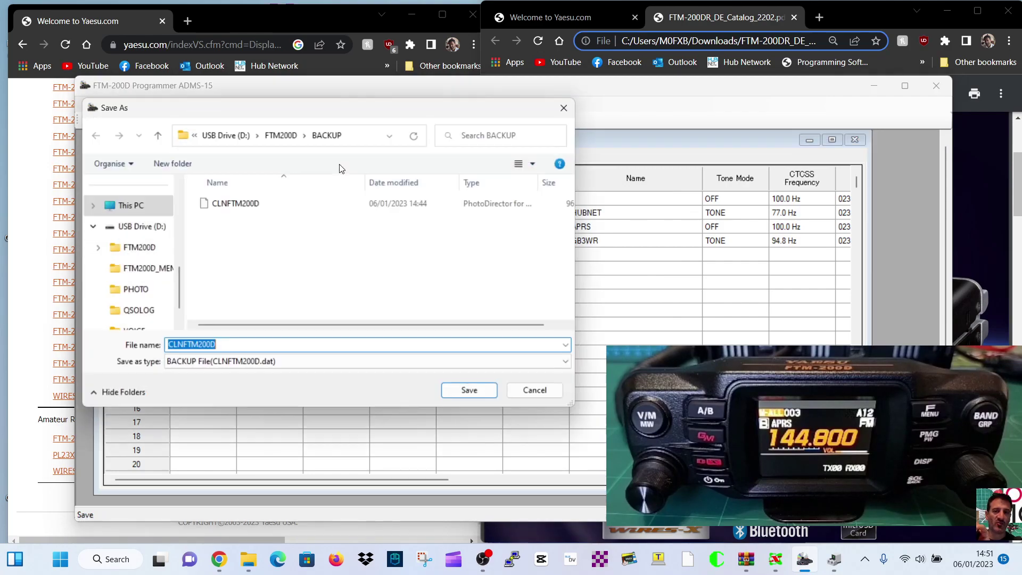
click(219, 203)
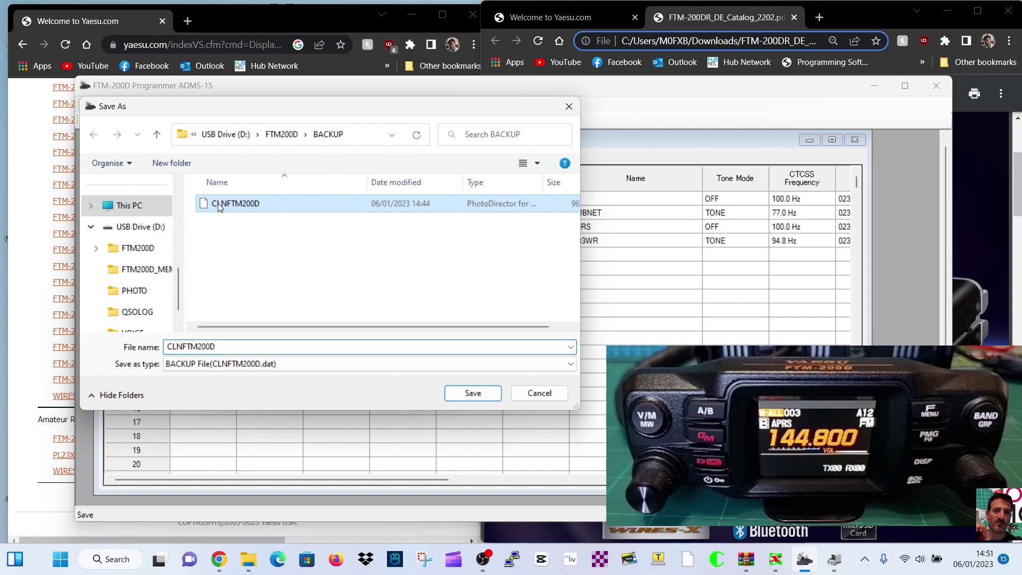
click(467, 395)
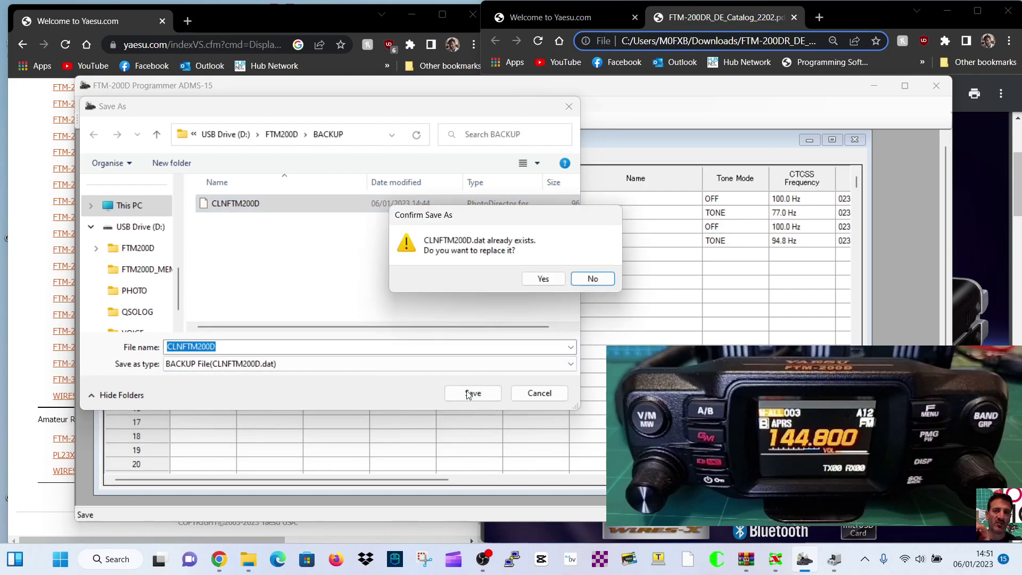
click(541, 281)
click(559, 328)
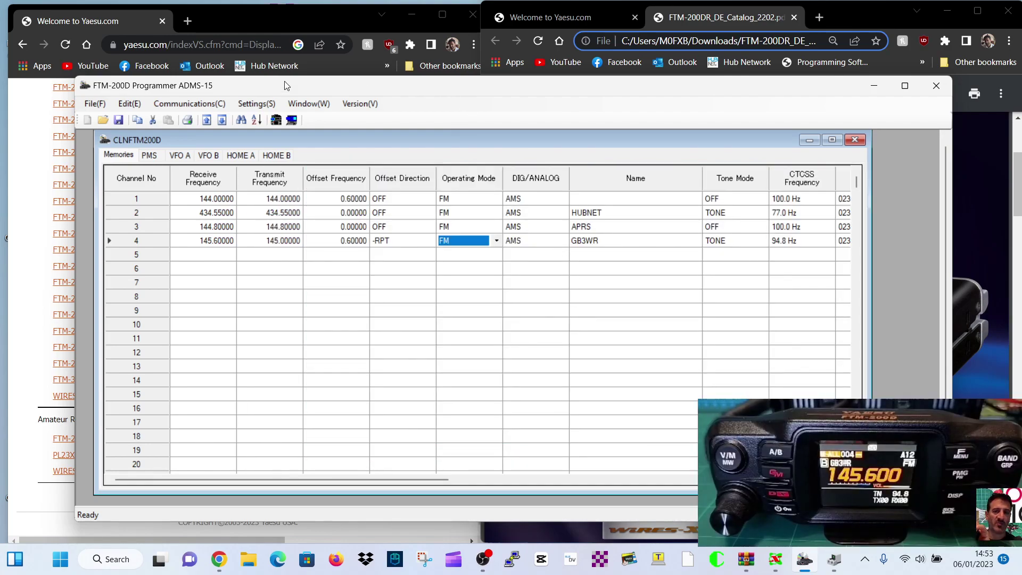
- Open the radio's SetMode settings and examine the Common options, including the function choices for the second keypad registration
click(257, 103)
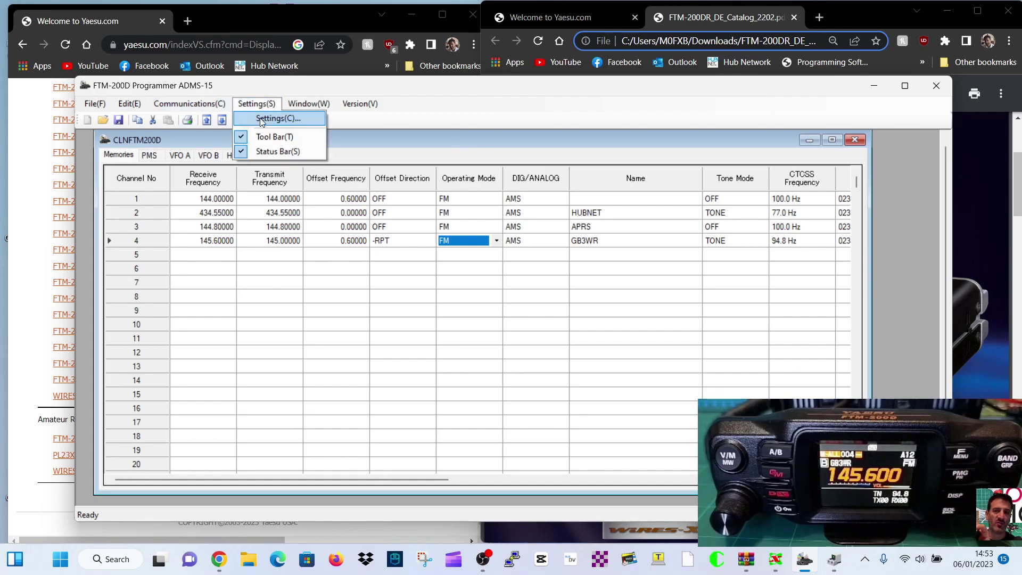
click(260, 117)
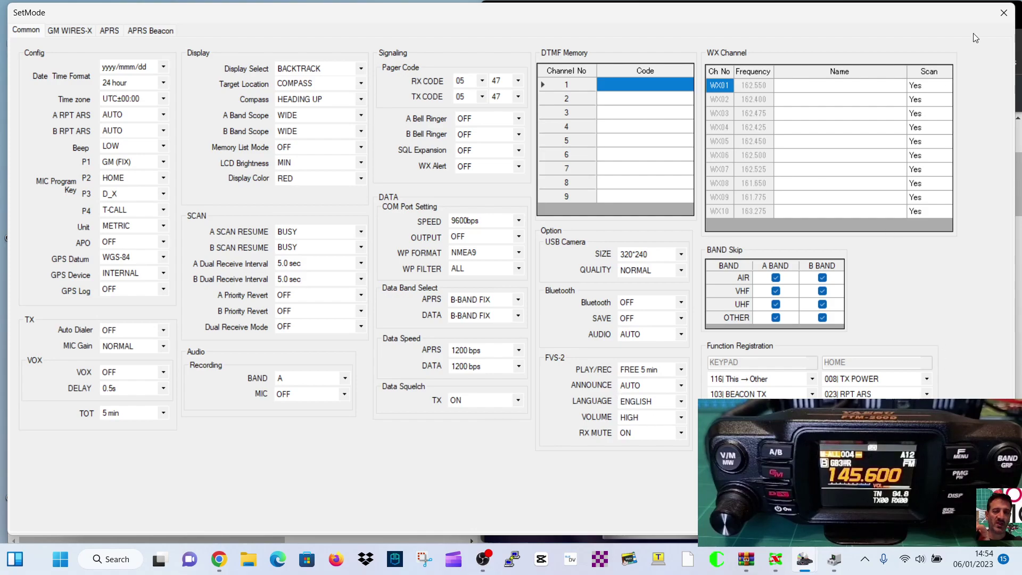
drag(887, 7, 554, 10)
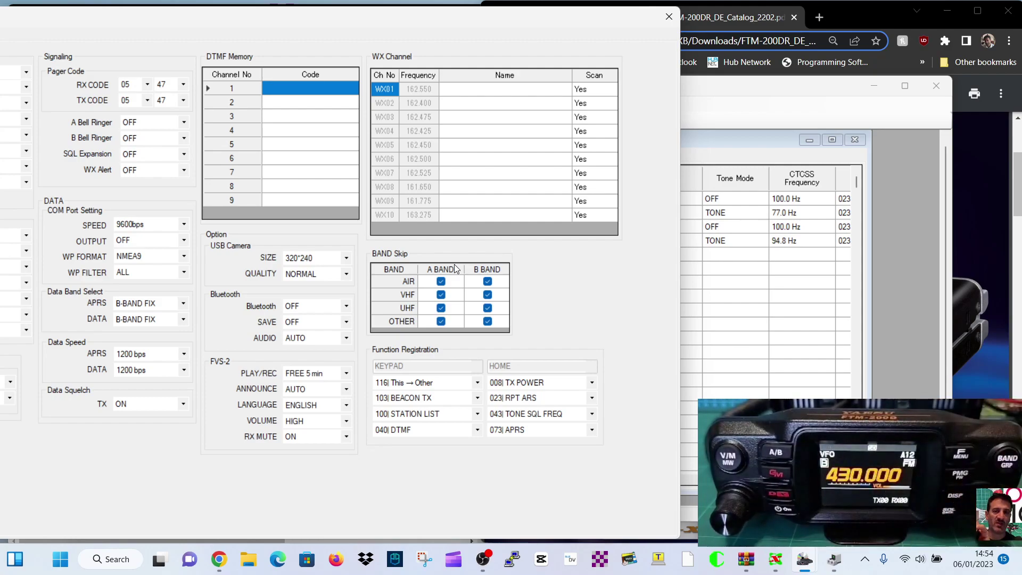
click(478, 397)
click(477, 398)
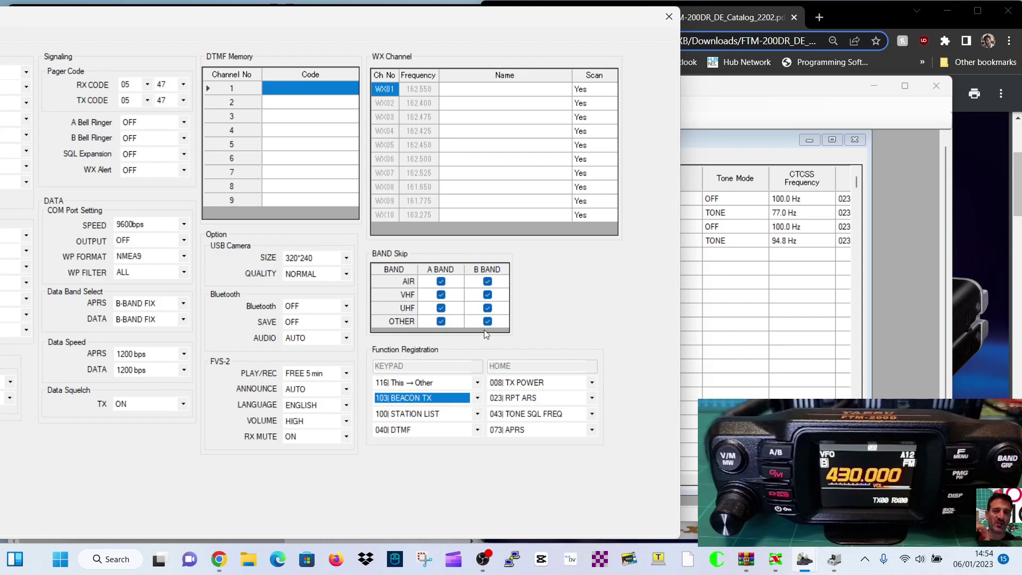
drag(403, 23, 323, 18)
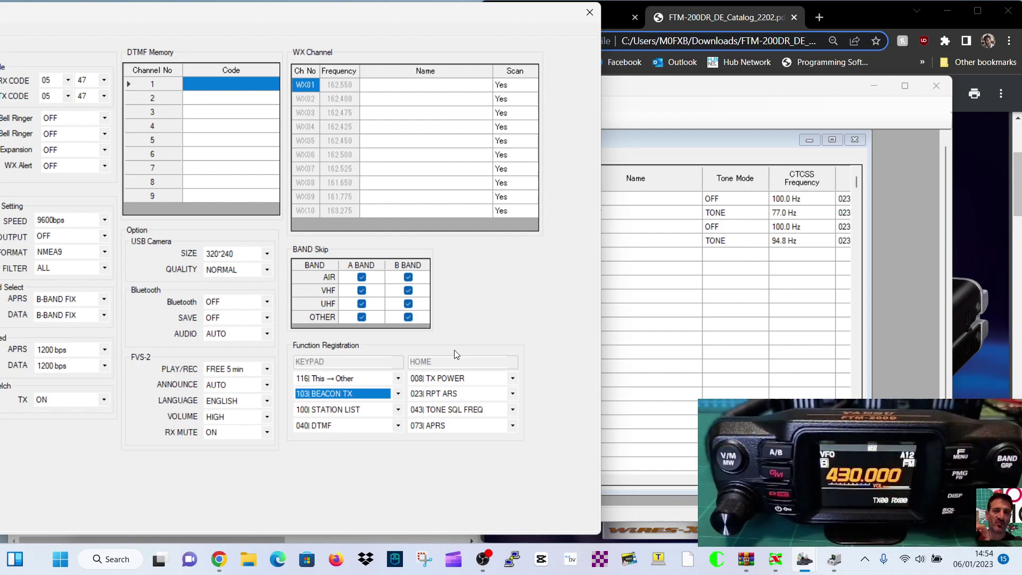
drag(370, 12, 810, 23)
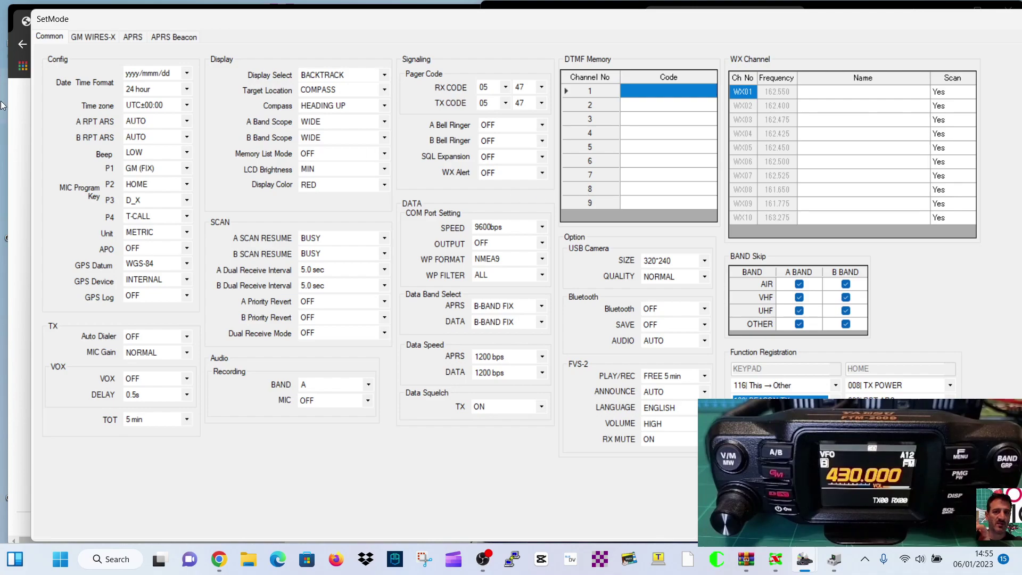
drag(633, 21, 618, 15)
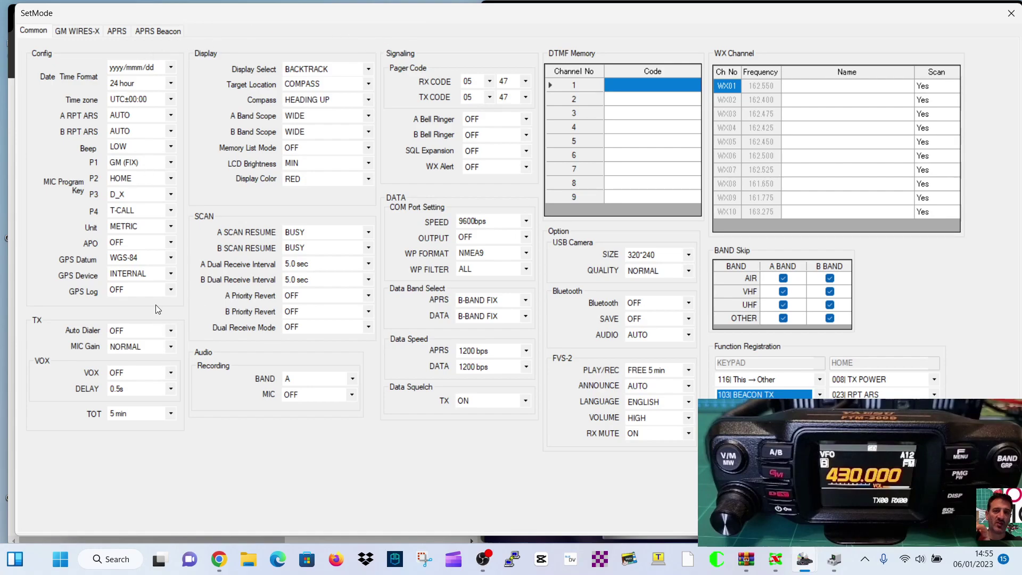
- Review the GM WIRES-X settings and the APRS settings, checking the suffix choices for the APRS callsign
click(79, 31)
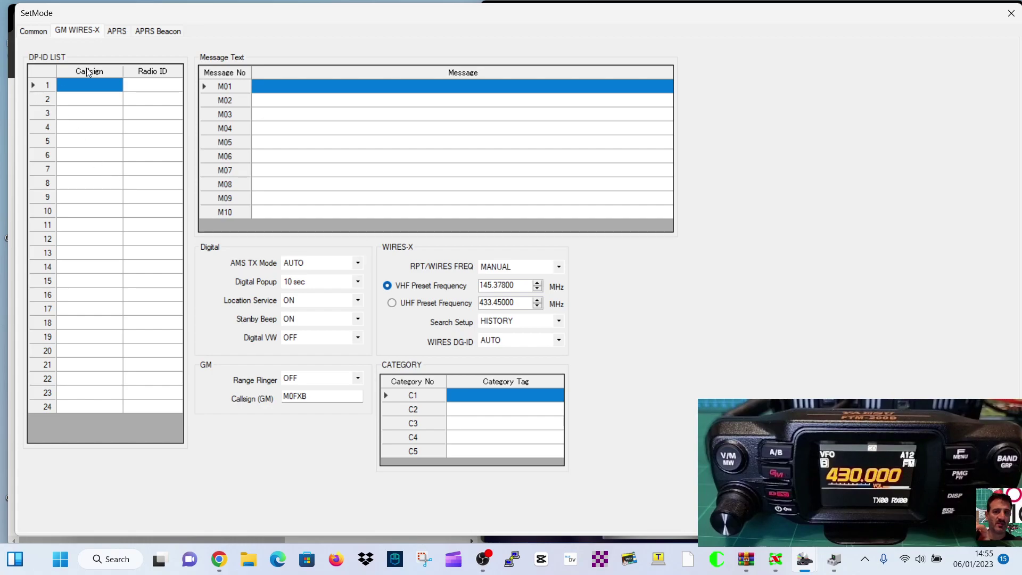
click(120, 32)
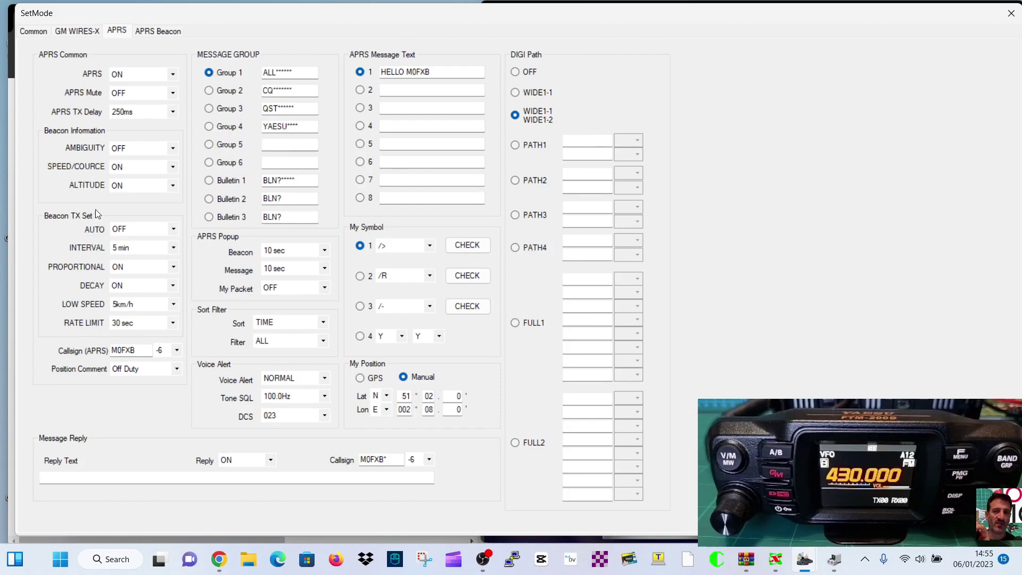
click(178, 351)
click(177, 351)
- Review the APRS Beacon settings and check the available Smart Beaconing types
click(155, 34)
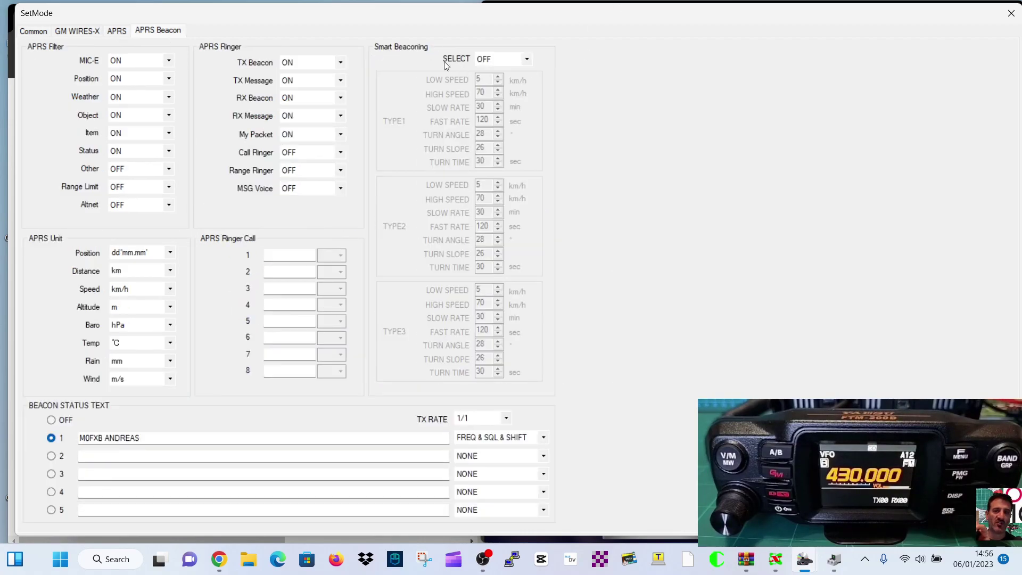
click(526, 60)
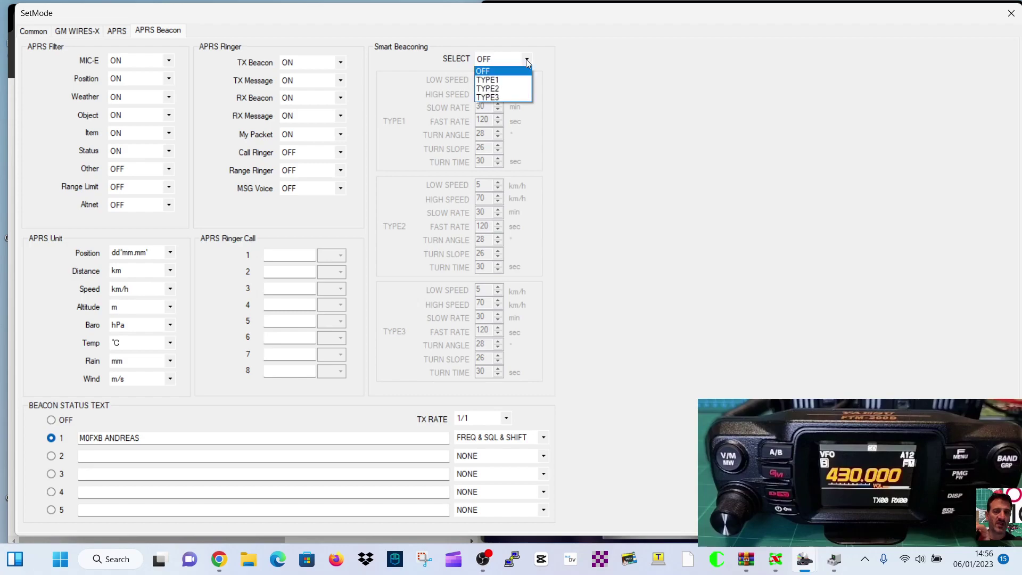
click(525, 59)
click(526, 59)
click(526, 59)
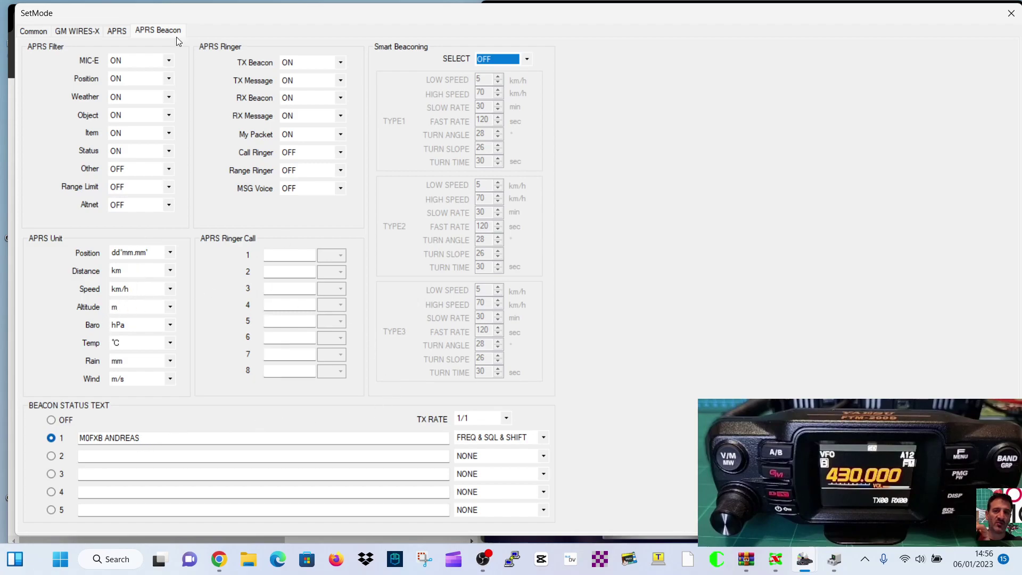
- Return to the APRS settings and check the choices for the main APRS option
click(117, 31)
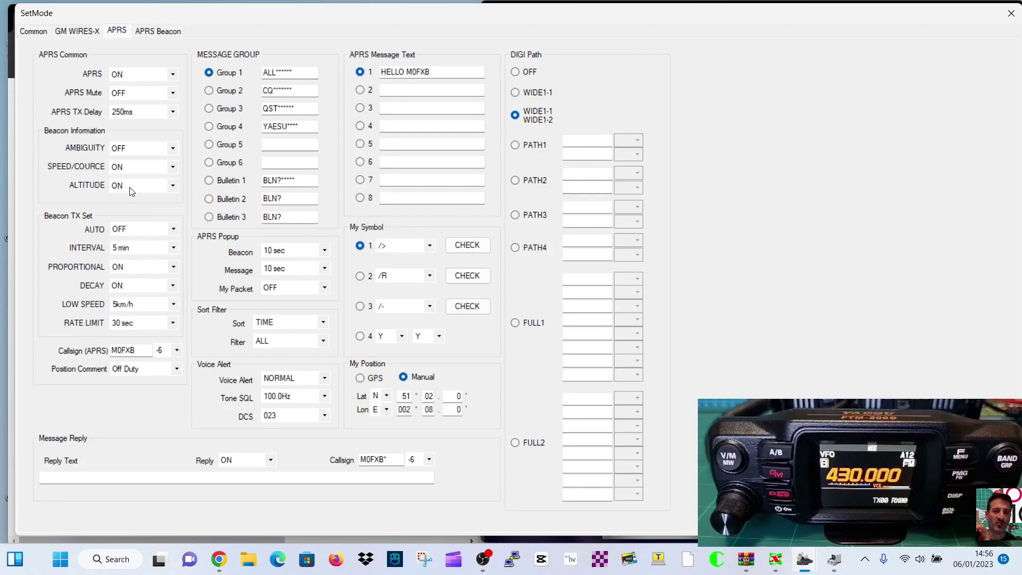
click(175, 75)
click(175, 75)
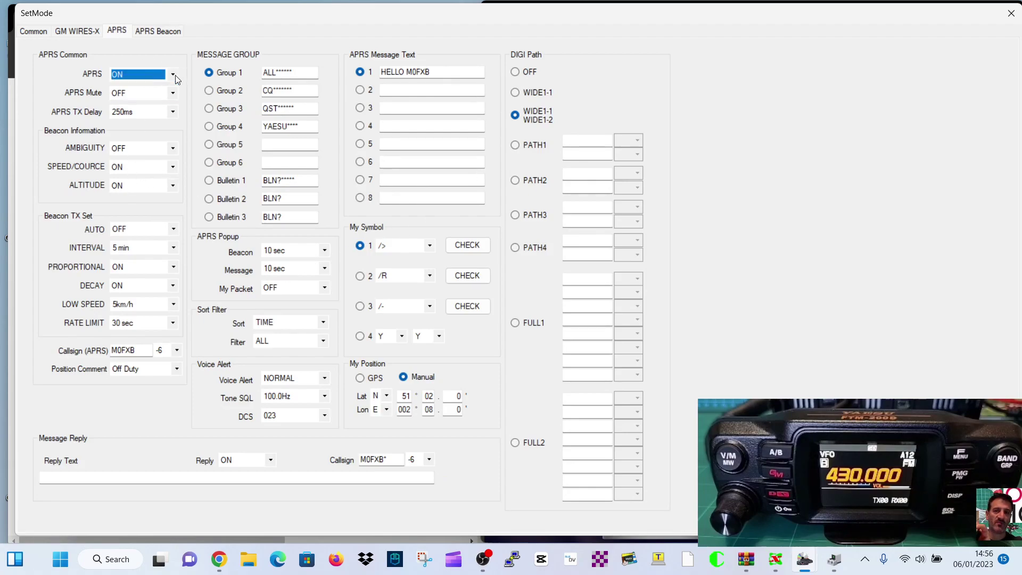
click(175, 75)
click(175, 75)
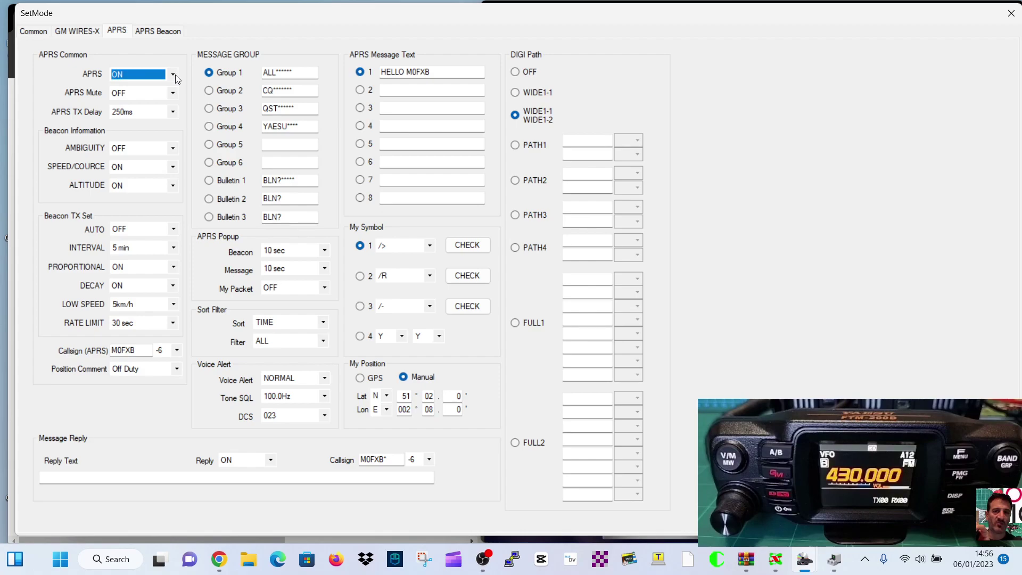